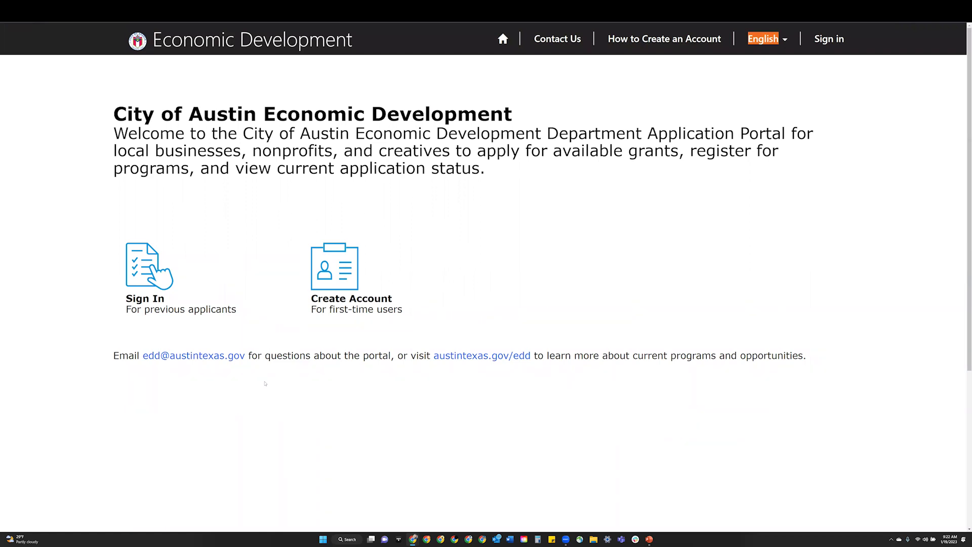
# - Fill the Create Account form with an e-mail, a username and the password twice, then submit it
pyautogui.click(338, 302)
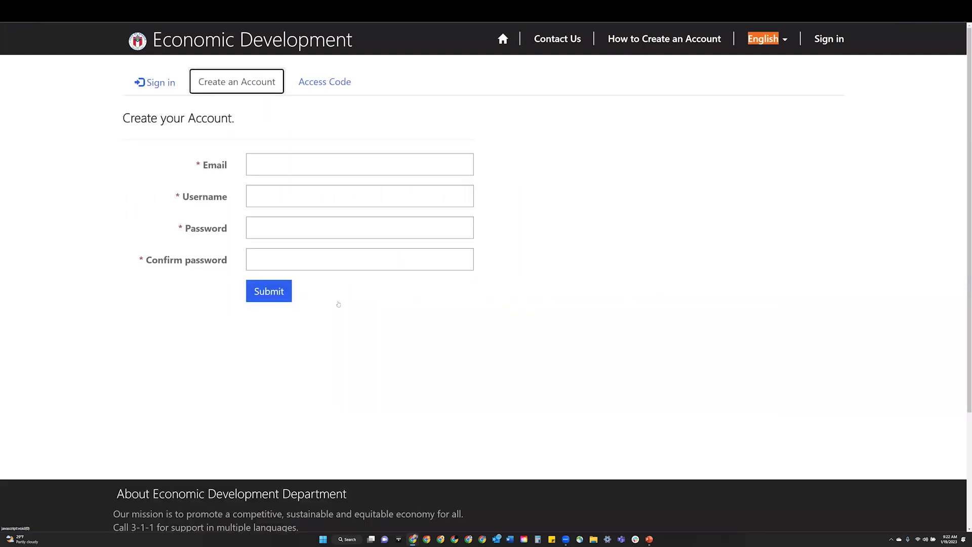
pyautogui.click(315, 170)
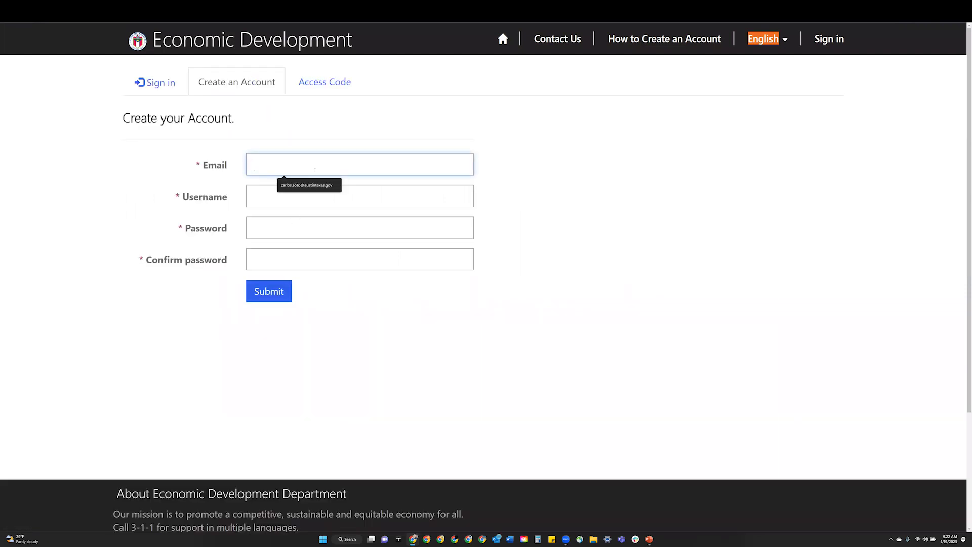
pyautogui.write('alpha')
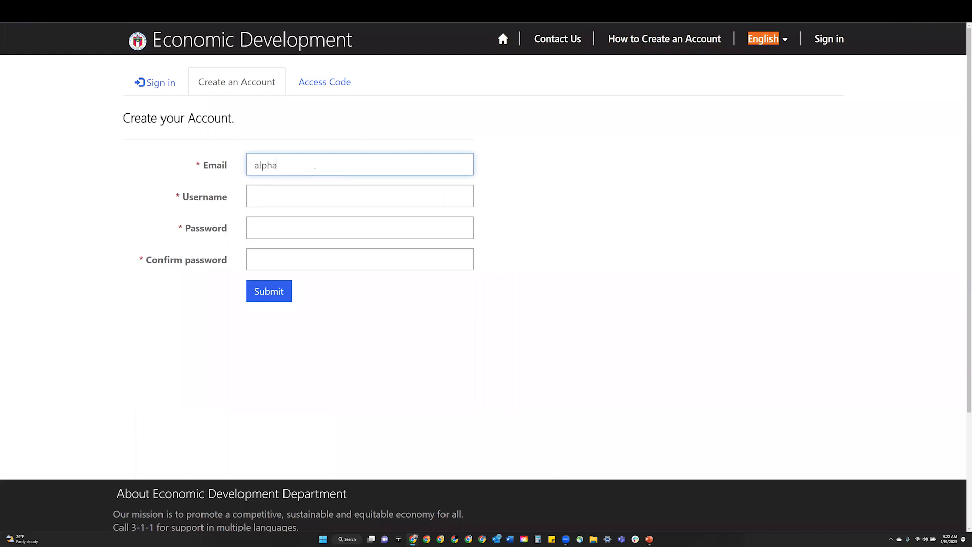
pyautogui.write('@demo.com')
pyautogui.press('Tab')
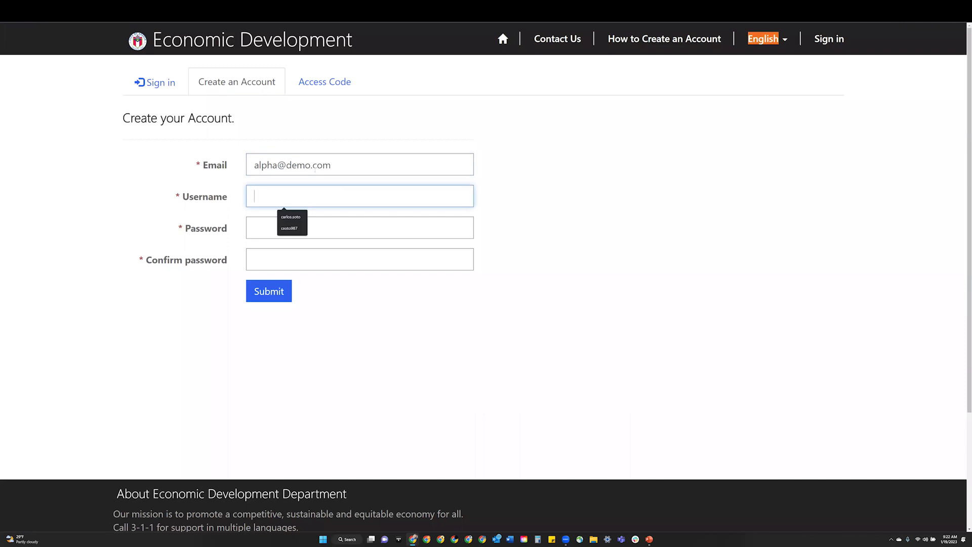
pyautogui.write('alphademo1')
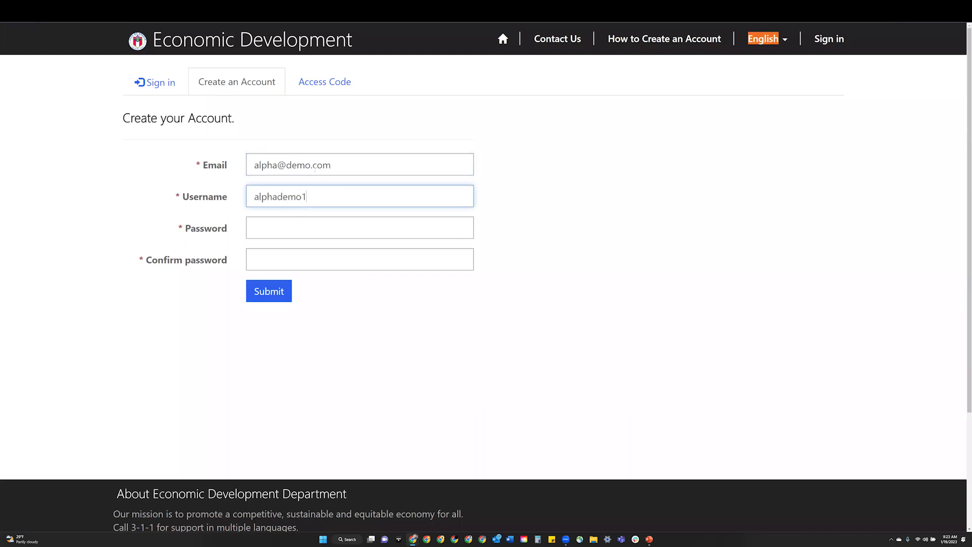
pyautogui.press('Tab')
pyautogui.write('••••••')
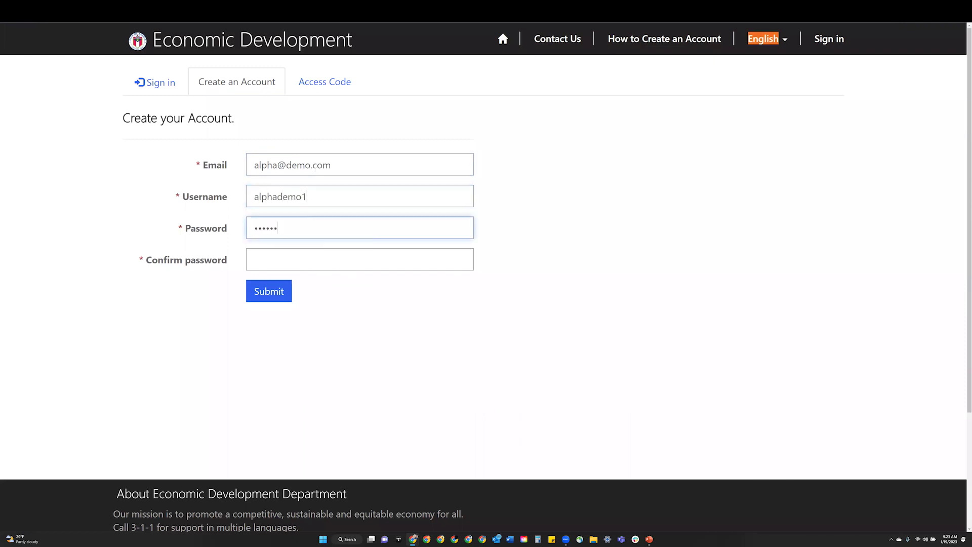
pyautogui.write('•••')
pyautogui.press('Tab')
pyautogui.write('••••••')
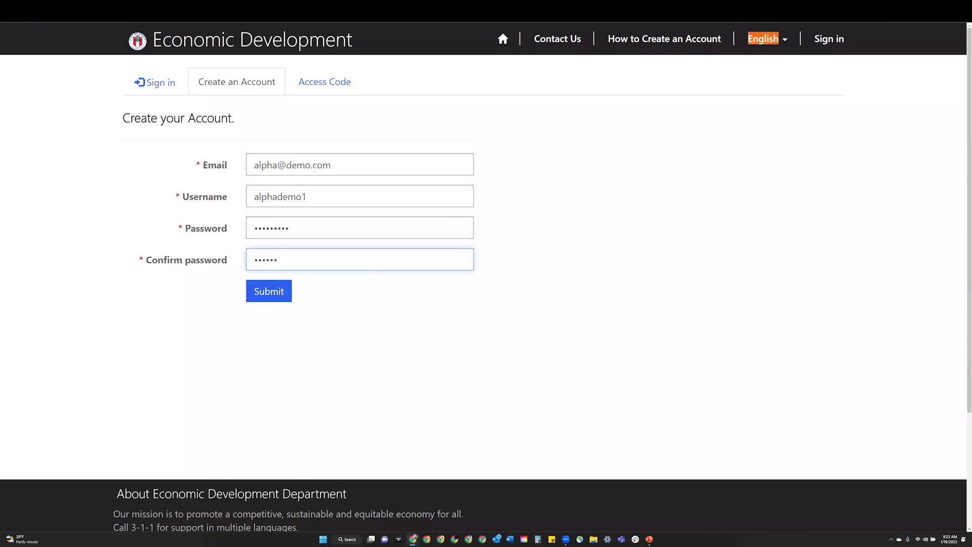
pyautogui.write('•••')
pyautogui.click(282, 290)
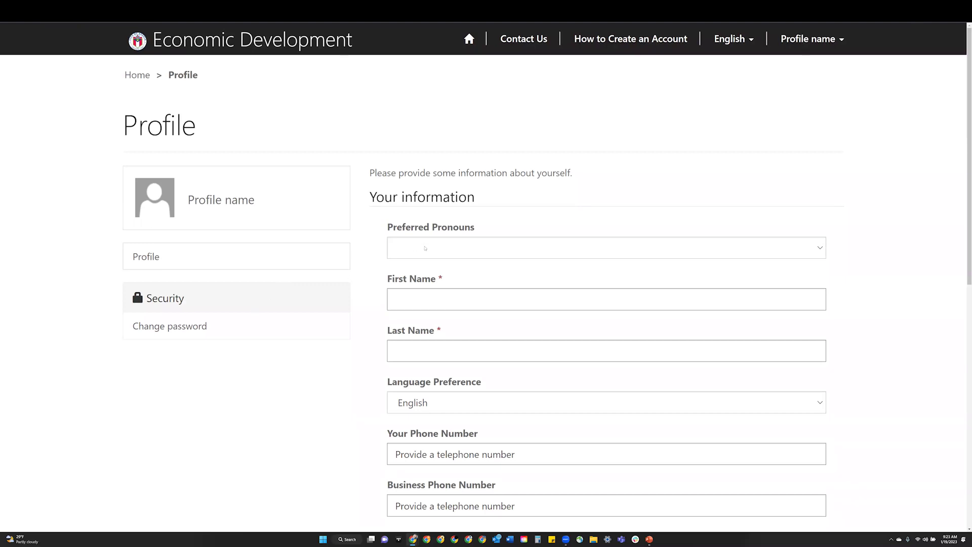
# - Choose He/him/his as preferred pronouns and enter the user's first and last name
pyautogui.click(425, 243)
pyautogui.click(428, 287)
pyautogui.scroll(-1, 427, 286)
pyautogui.scroll(-2, 427, 287)
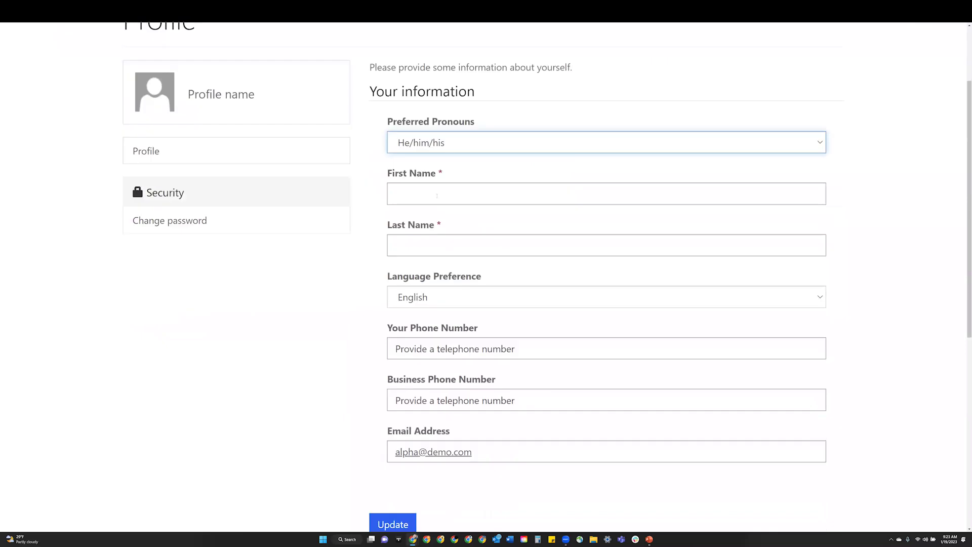
pyautogui.click(436, 196)
pyautogui.write('Alpha')
pyautogui.hotkey('ctrl', 'a')
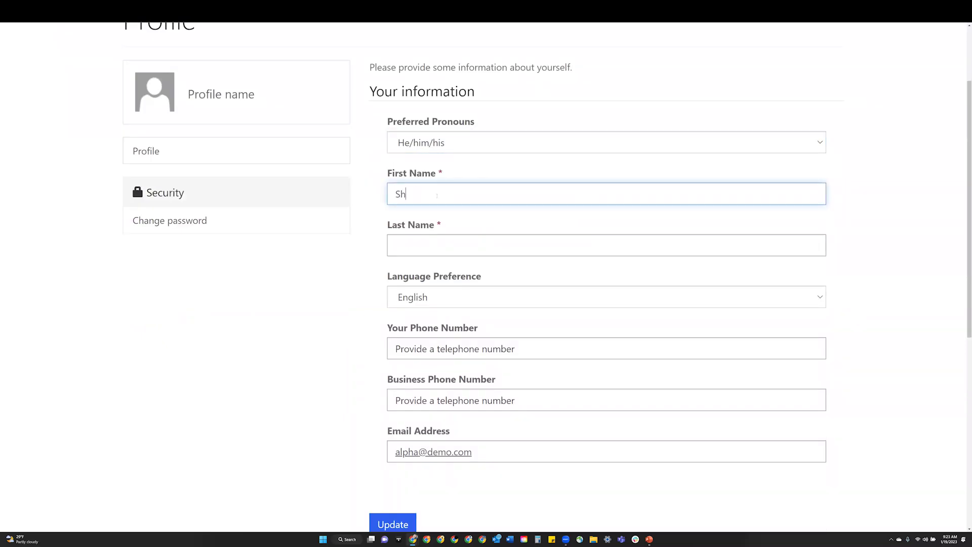
pyautogui.press('Tab')
# - Enter the personal and business phone numbers and save the profile with Update
pyautogui.press('Tab')
pyautogui.scroll(-2, 436, 195)
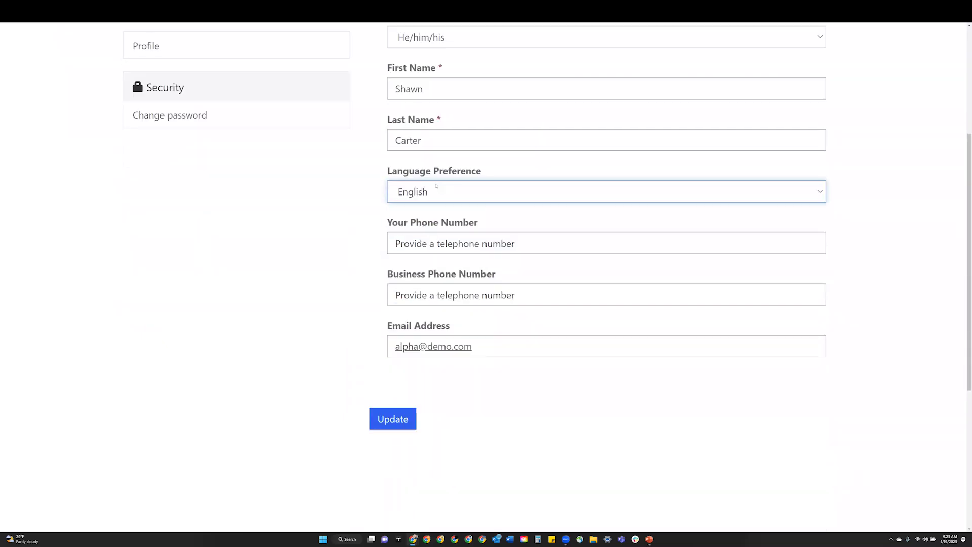
pyautogui.press('Tab')
pyautogui.write('555')
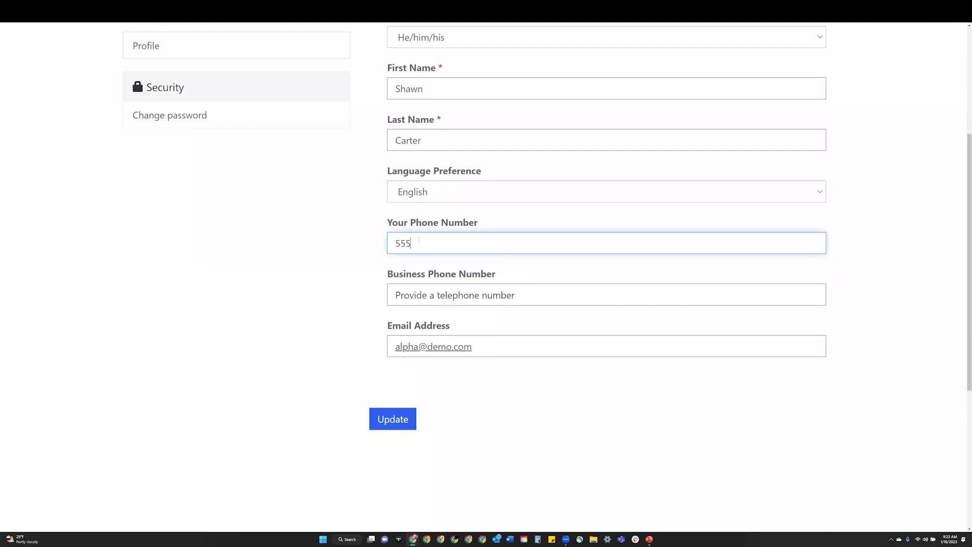
pyautogui.write('-867-5309')
pyautogui.press('Tab')
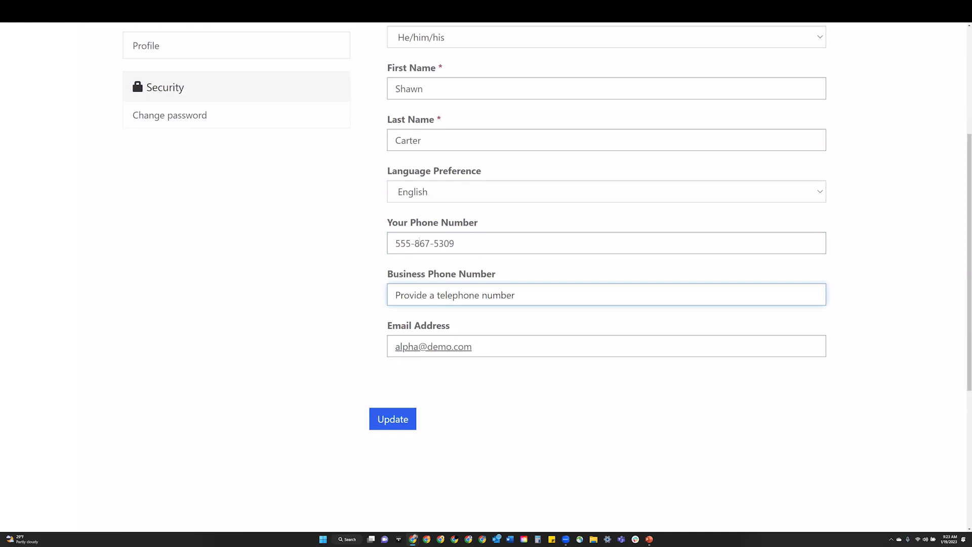
pyautogui.write('555-111-2222')
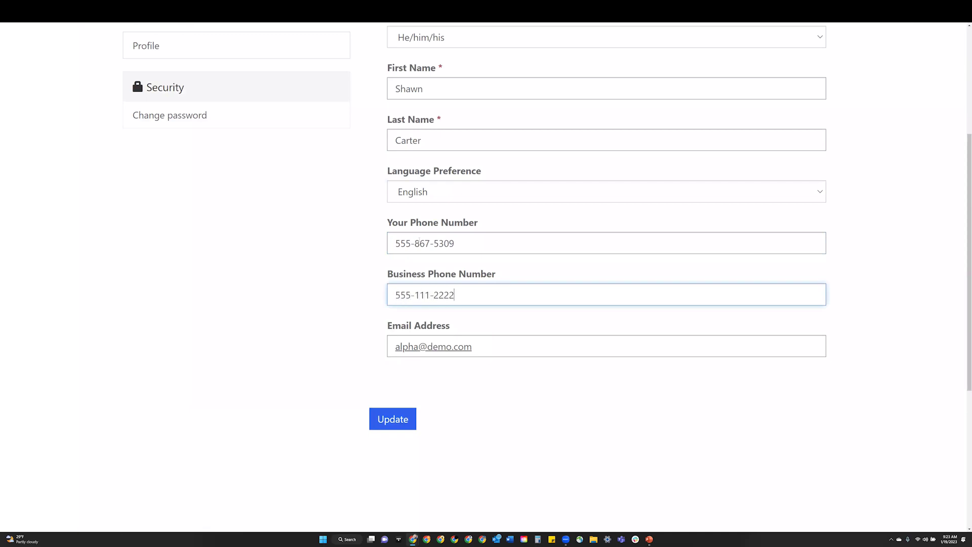
pyautogui.press('Tab')
pyautogui.press('Tab')
pyautogui.scroll(-2, 486, 253)
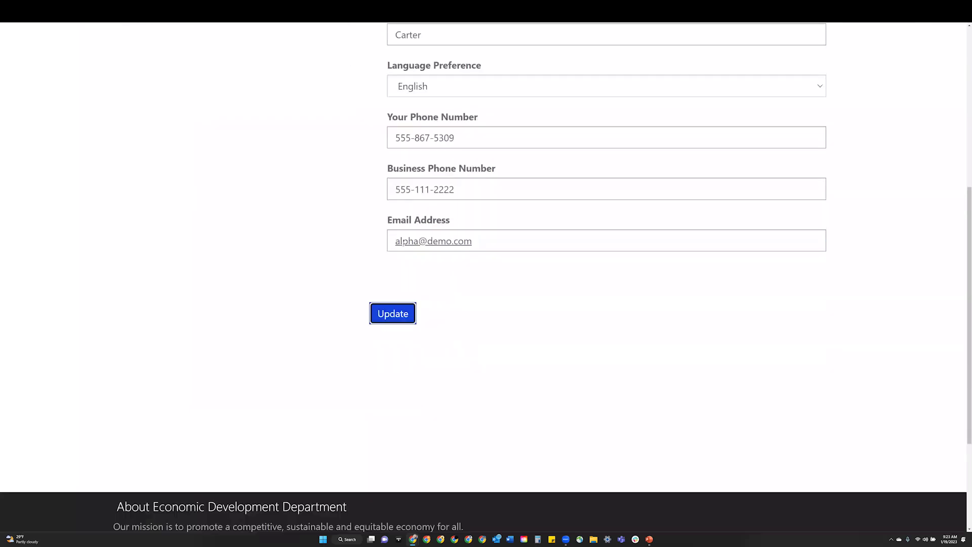
pyautogui.click(395, 314)
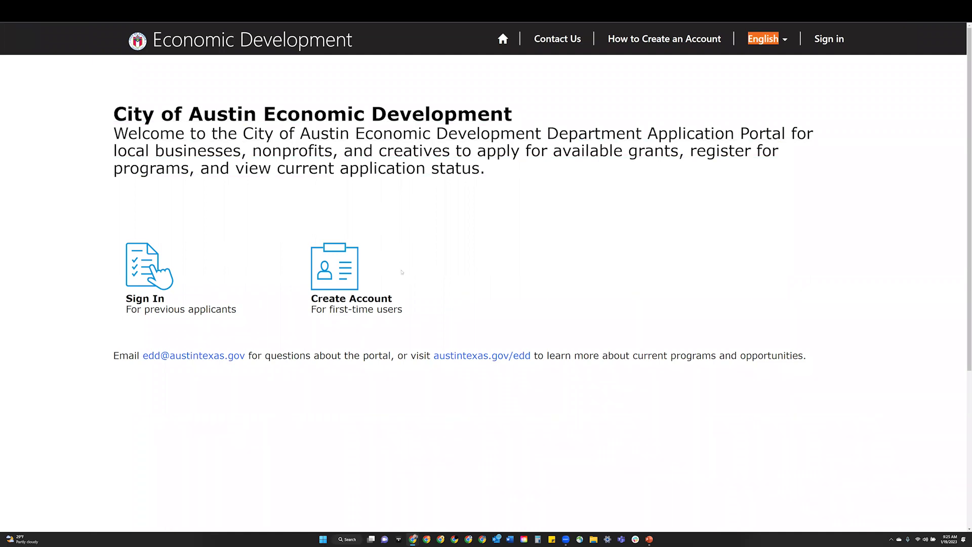
# - Start a second registration, entering its e-mail and username and correcting a typo in the username
pyautogui.click(338, 271)
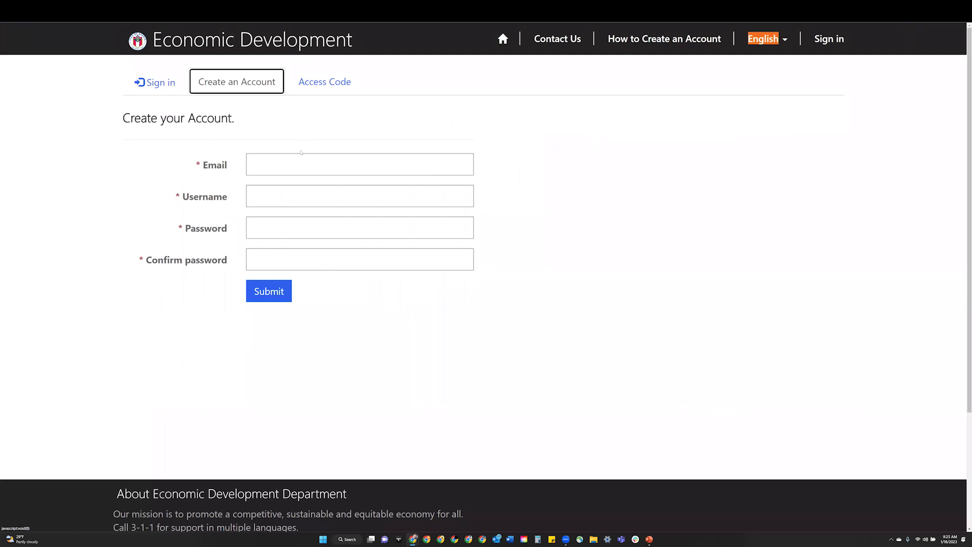
pyautogui.click(299, 167)
pyautogui.write('sho')
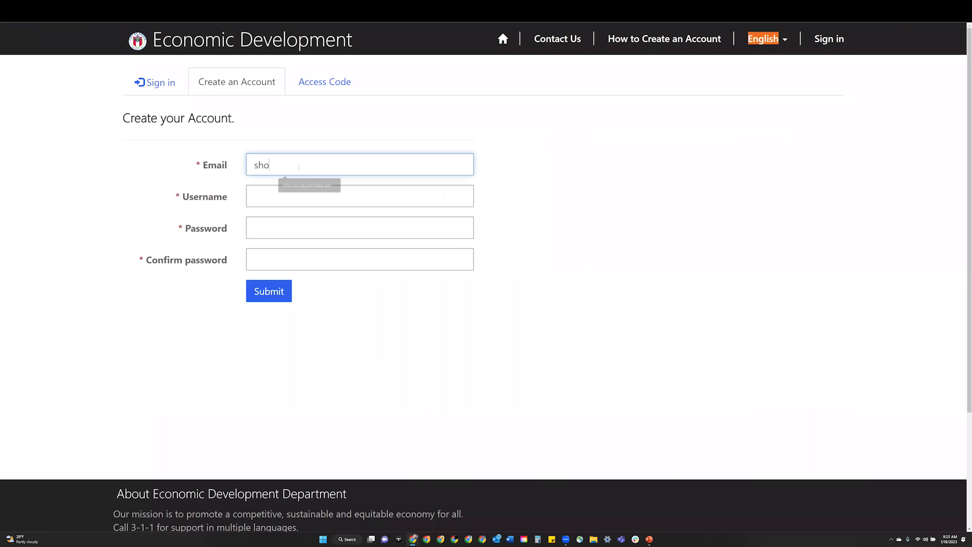
pyautogui.write('w@demo.com')
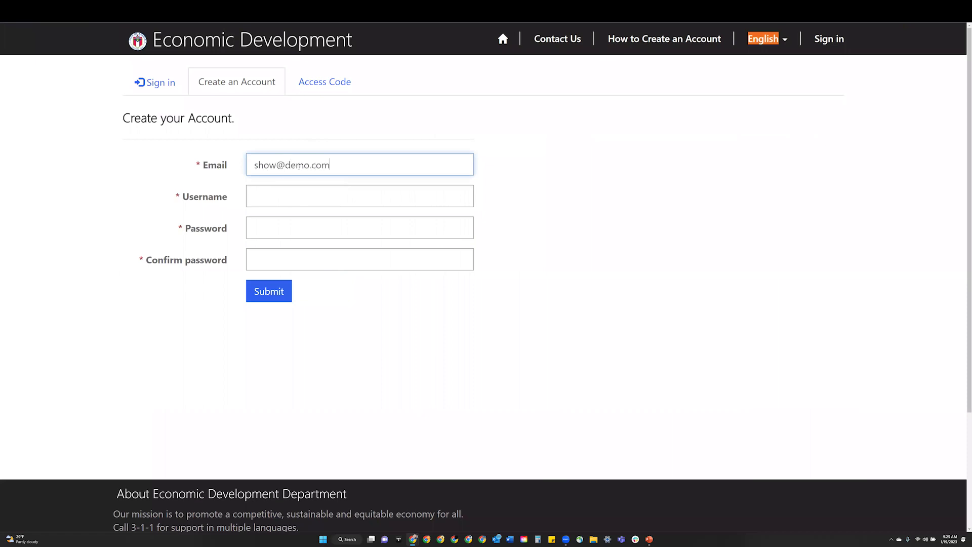
pyautogui.click(283, 196)
pyautogui.write('showdeo')
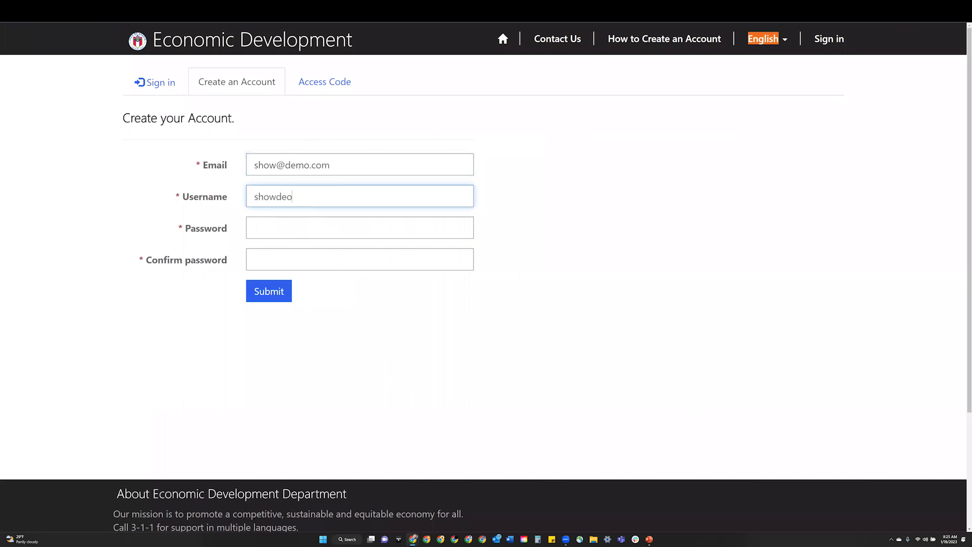
pyautogui.press('BackSpace')
pyautogui.write('mo1')
# - Enter the password and its confirmation, then submit the registration
pyautogui.press('Tab')
pyautogui.write('••••••')
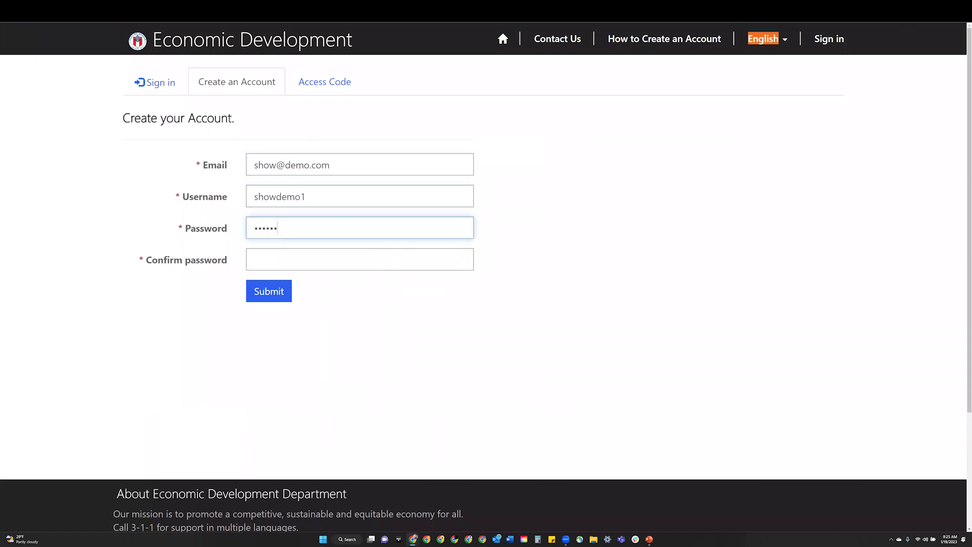
pyautogui.write('•••')
pyautogui.press('Tab')
pyautogui.write('••••••')
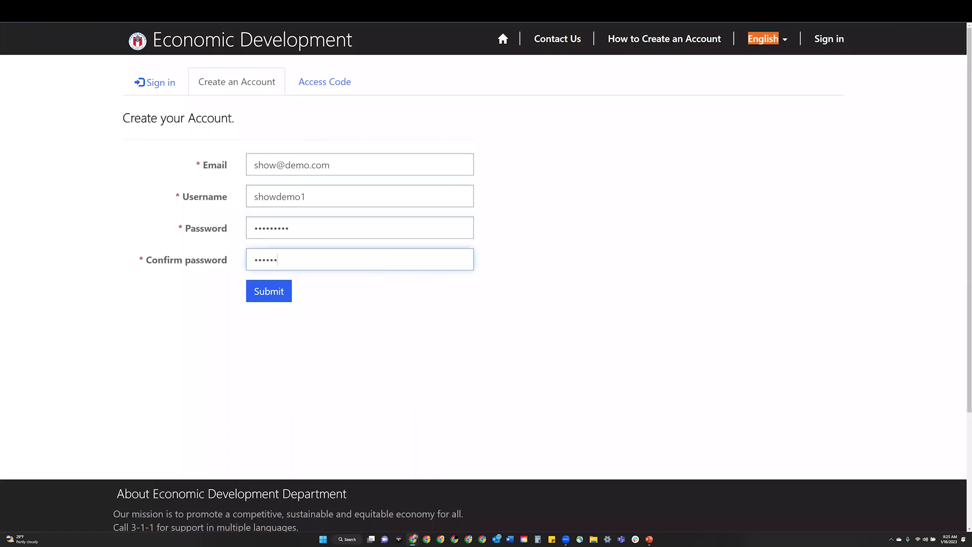
pyautogui.write('••')
pyautogui.click(269, 291)
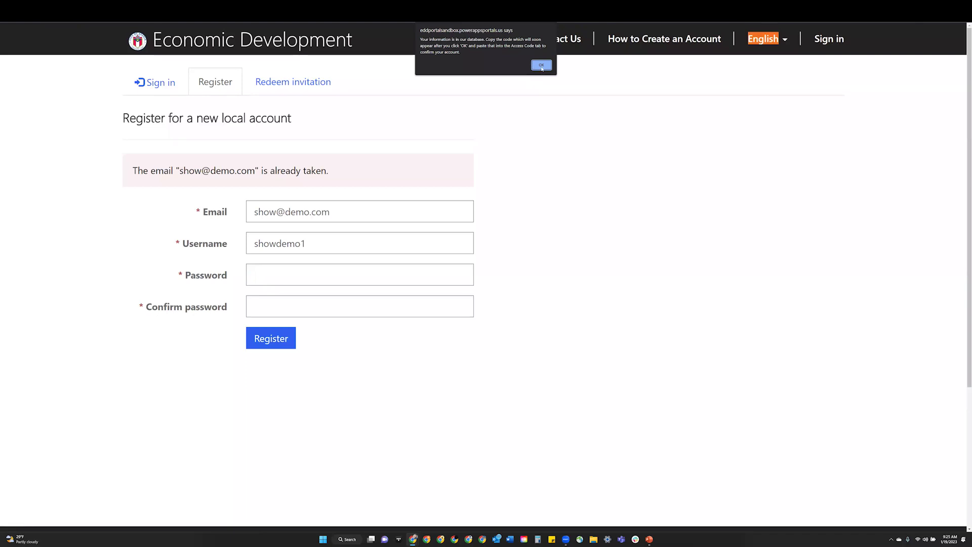
# - Dismiss the access-code notice and select the one-time code shown on the page
pyautogui.click(541, 66)
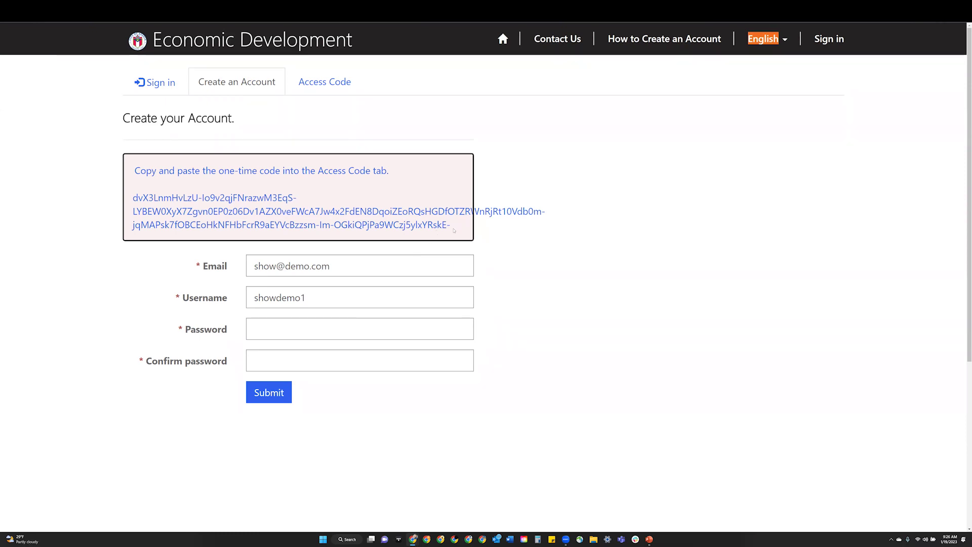
pyautogui.moveTo(458, 224); pyautogui.dragTo(132, 197)
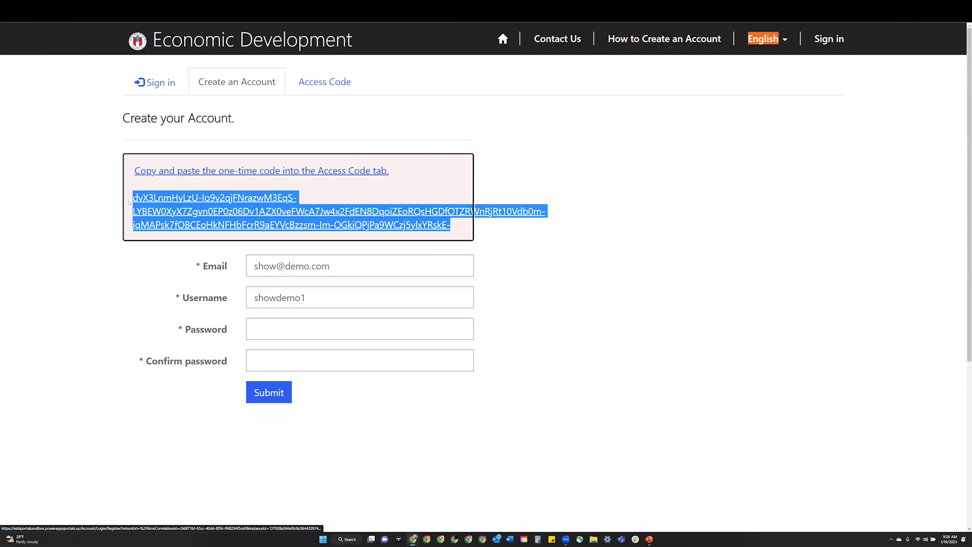
# - Paste the copied one-time code into the Access Code field and submit it
pyautogui.click(324, 83)
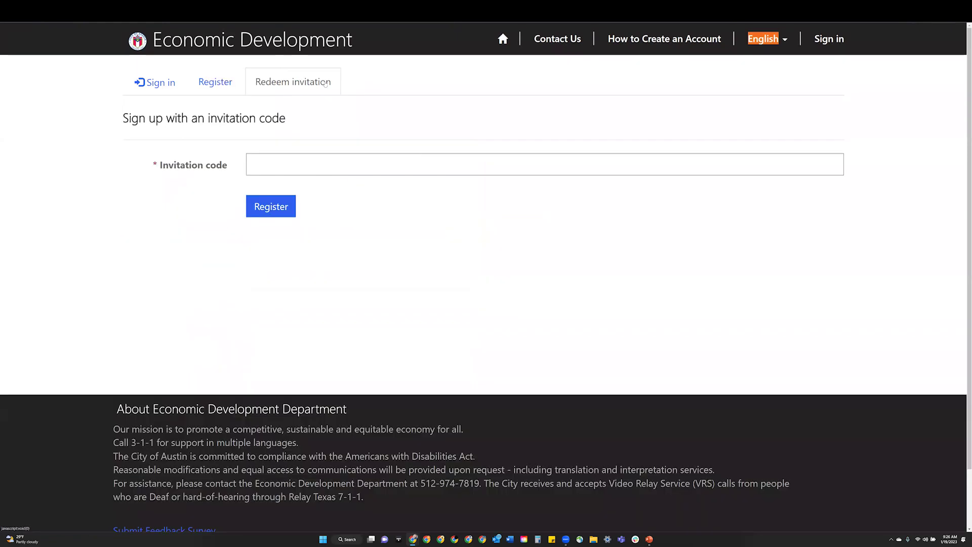
pyautogui.click(298, 165)
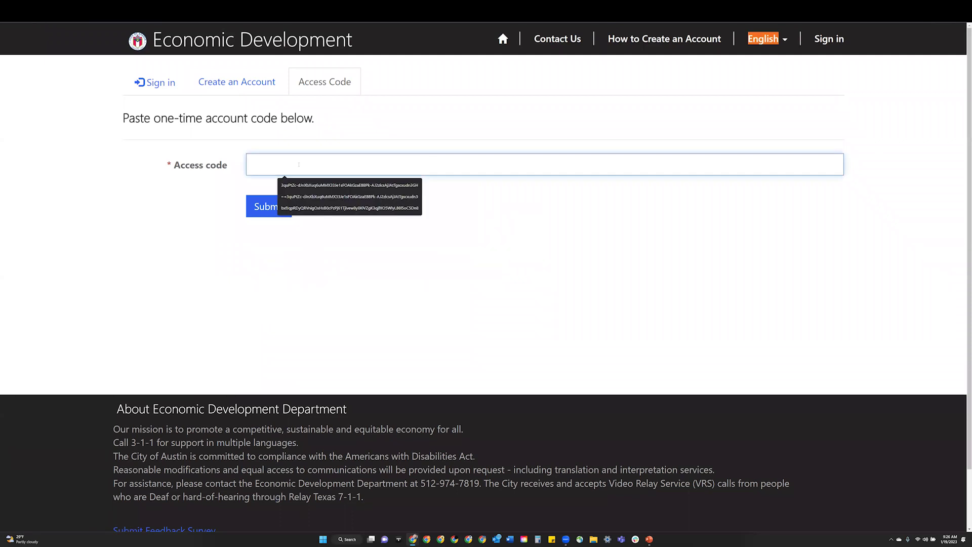
pyautogui.hotkey('ctrl', 'v')
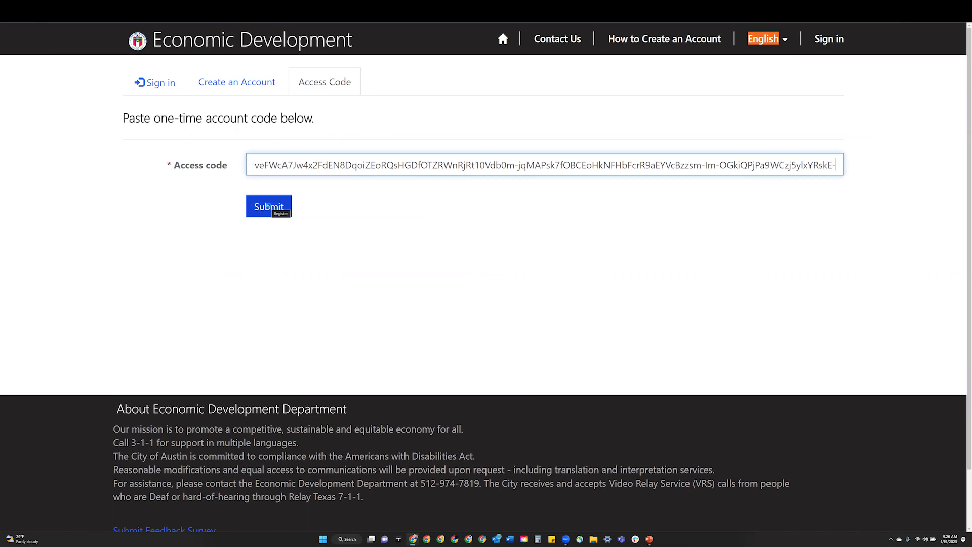
pyautogui.click(268, 208)
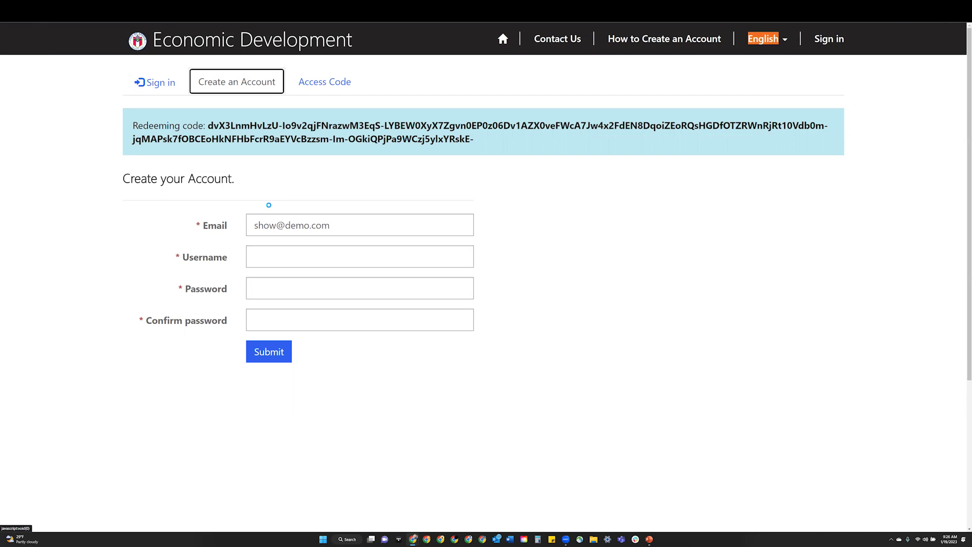
# - Give the code-linked account a username and matching password, then submit it
pyautogui.click(303, 250)
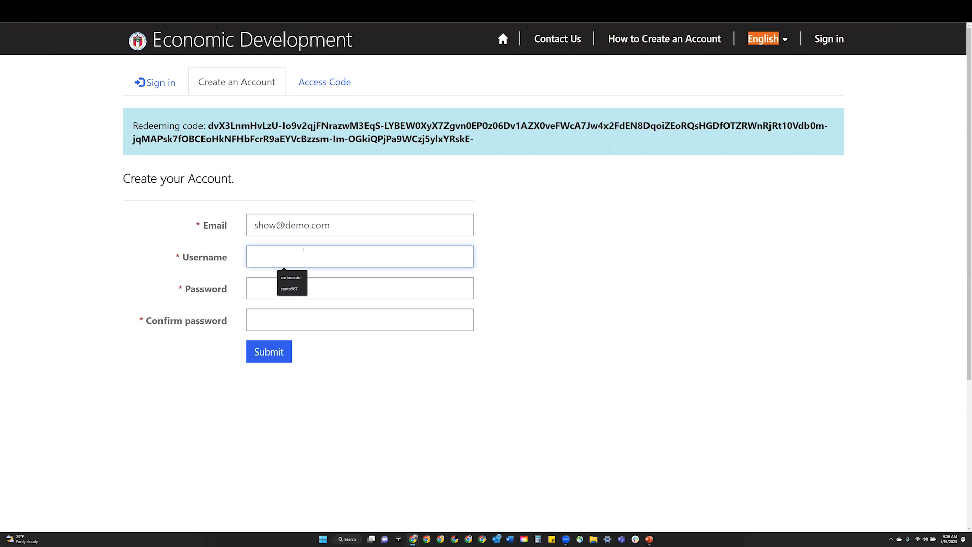
pyautogui.write('showdemo1')
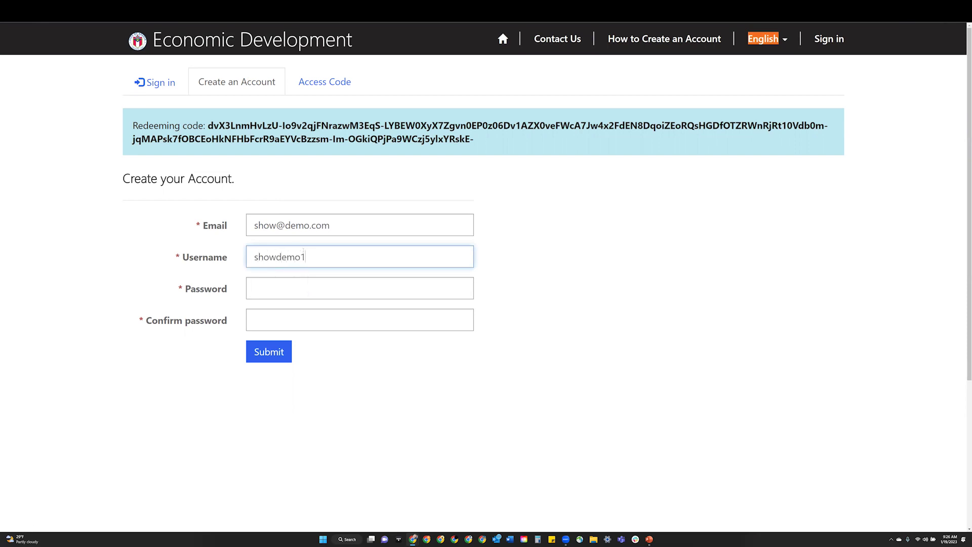
pyautogui.press('Tab')
pyautogui.write('•••••••••')
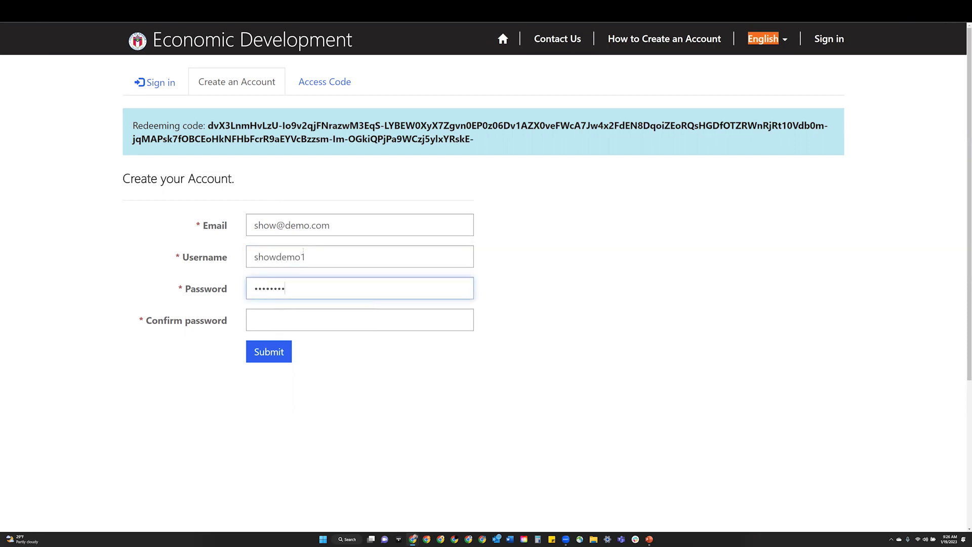
pyautogui.write('•••••')
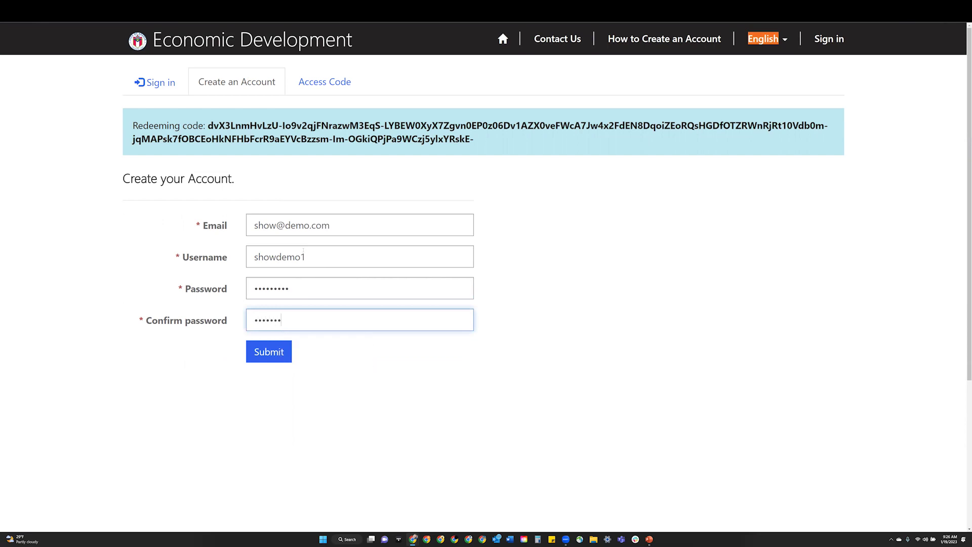
pyautogui.write('••')
pyautogui.click(256, 358)
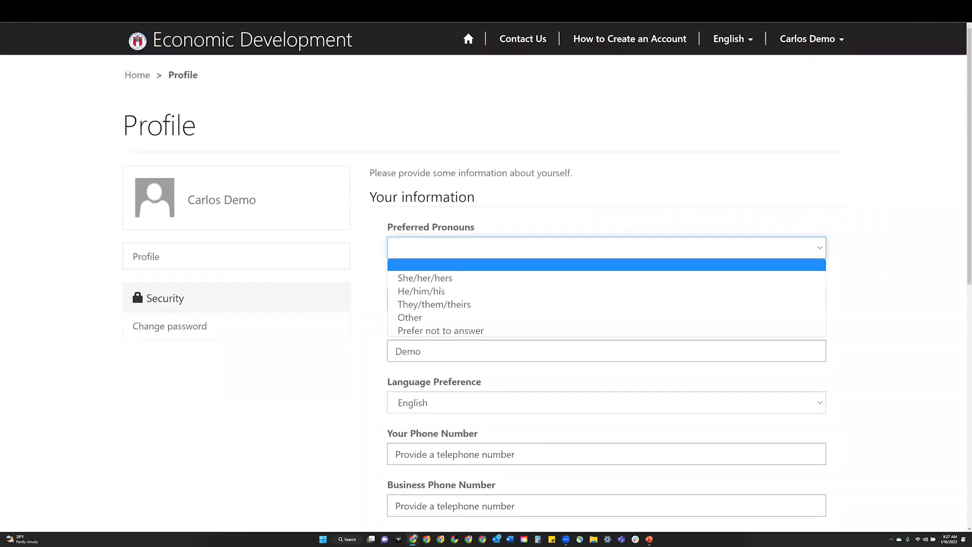
# - Set pronouns to He/him/his, fill in personal and business phone numbers, and save with Update
pyautogui.click(446, 290)
pyautogui.scroll(-2, 444, 330)
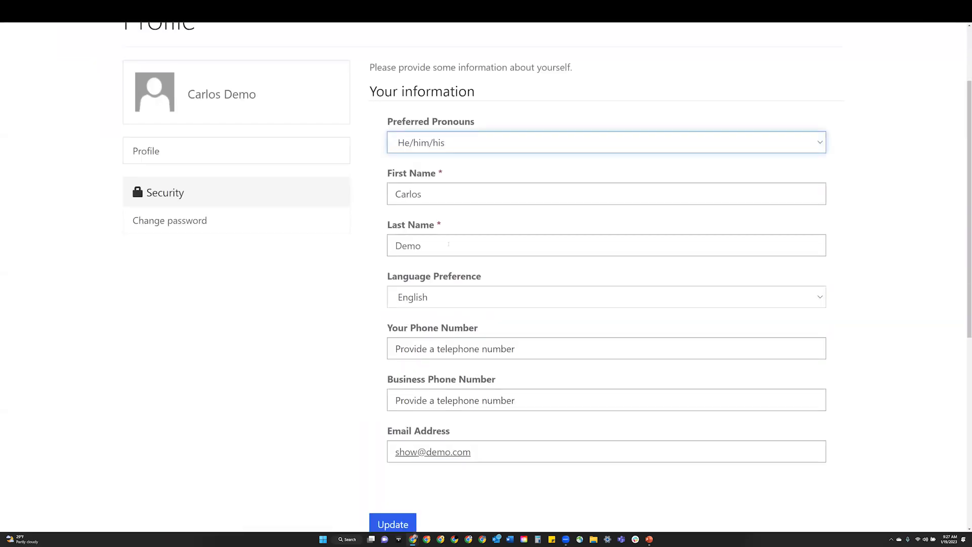
pyautogui.scroll(-2, 420, 331)
pyautogui.click(454, 236)
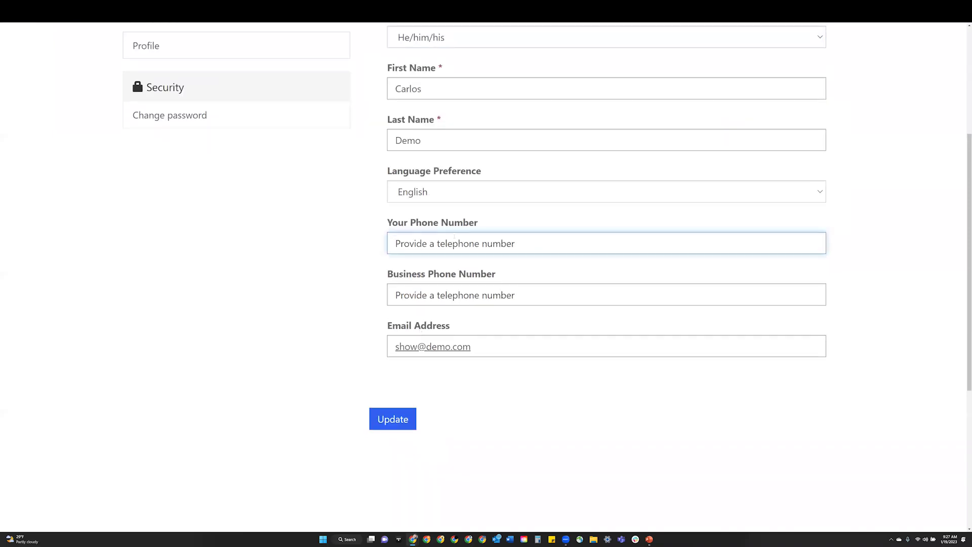
pyautogui.write('111-222-3333')
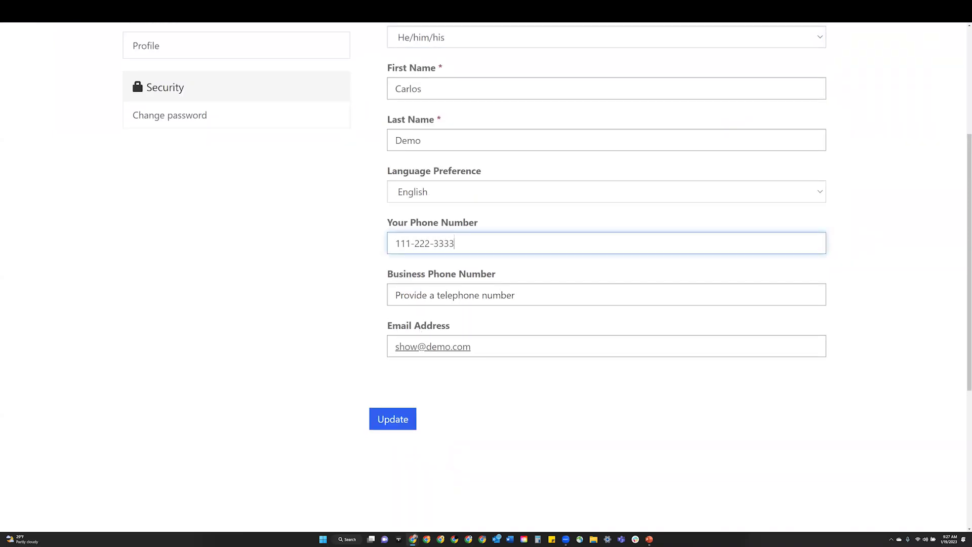
pyautogui.press('Tab')
pyautogui.write('111-')
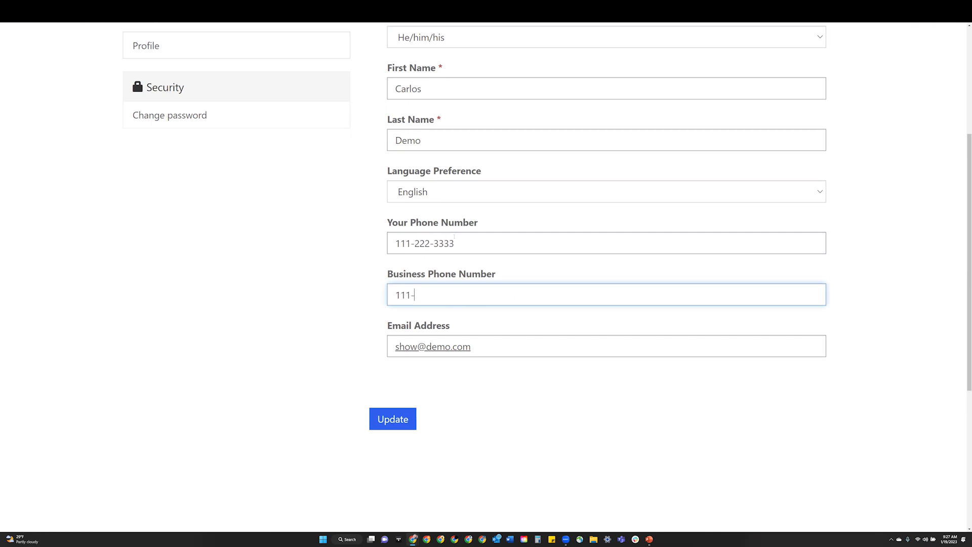
pyautogui.write('333-2222')
pyautogui.click(397, 420)
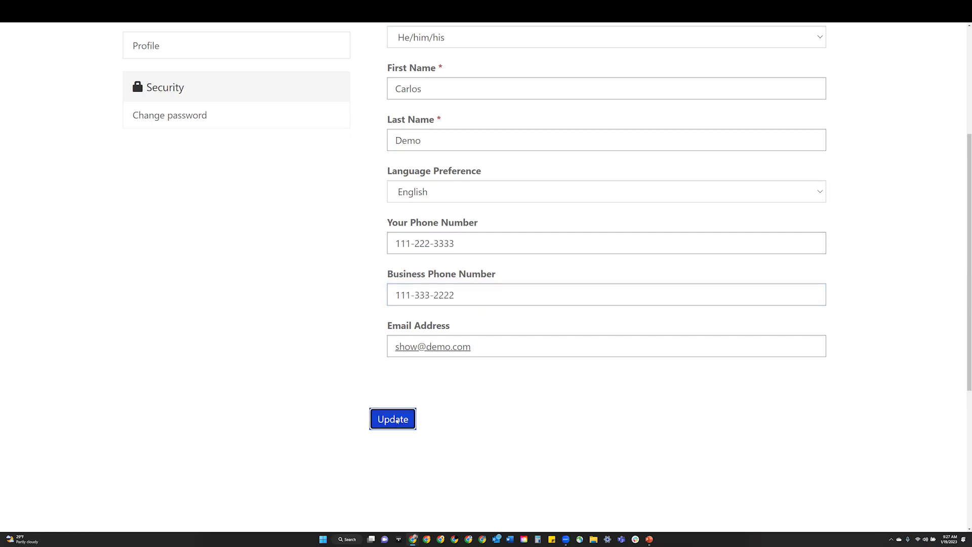